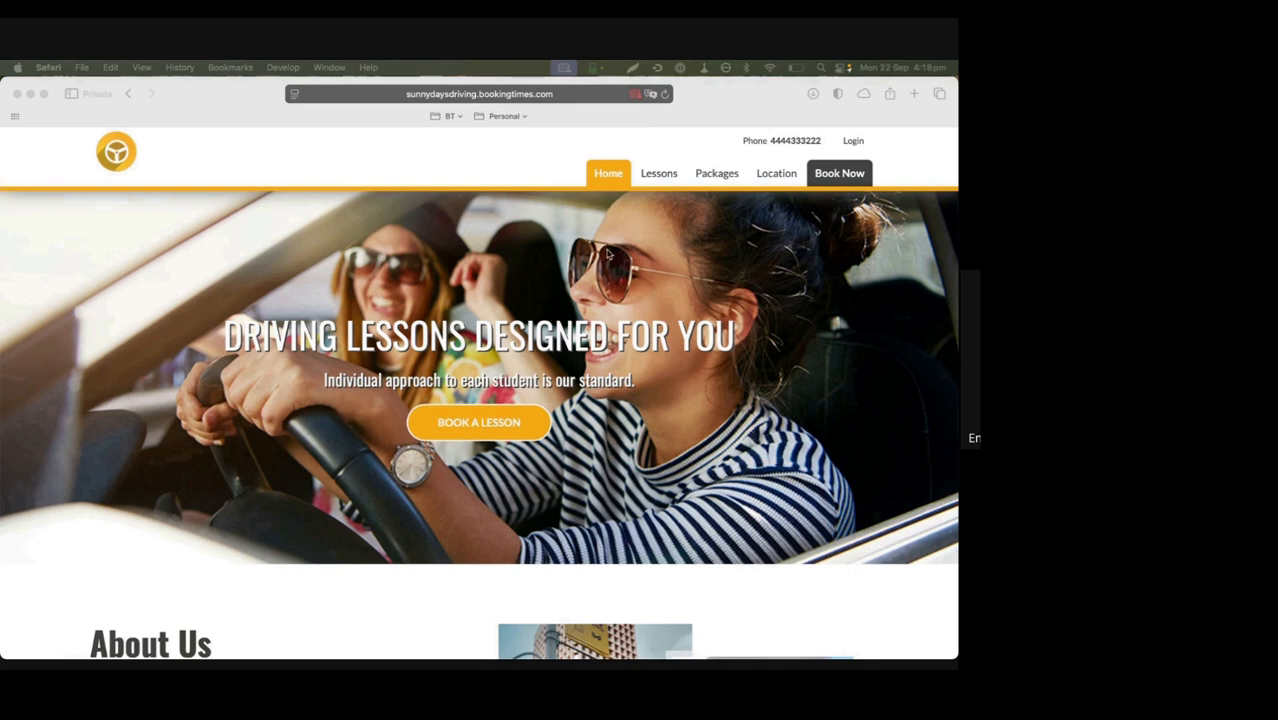
View the Packages page on the Sunny Days Driving public website
left_click(714, 175)
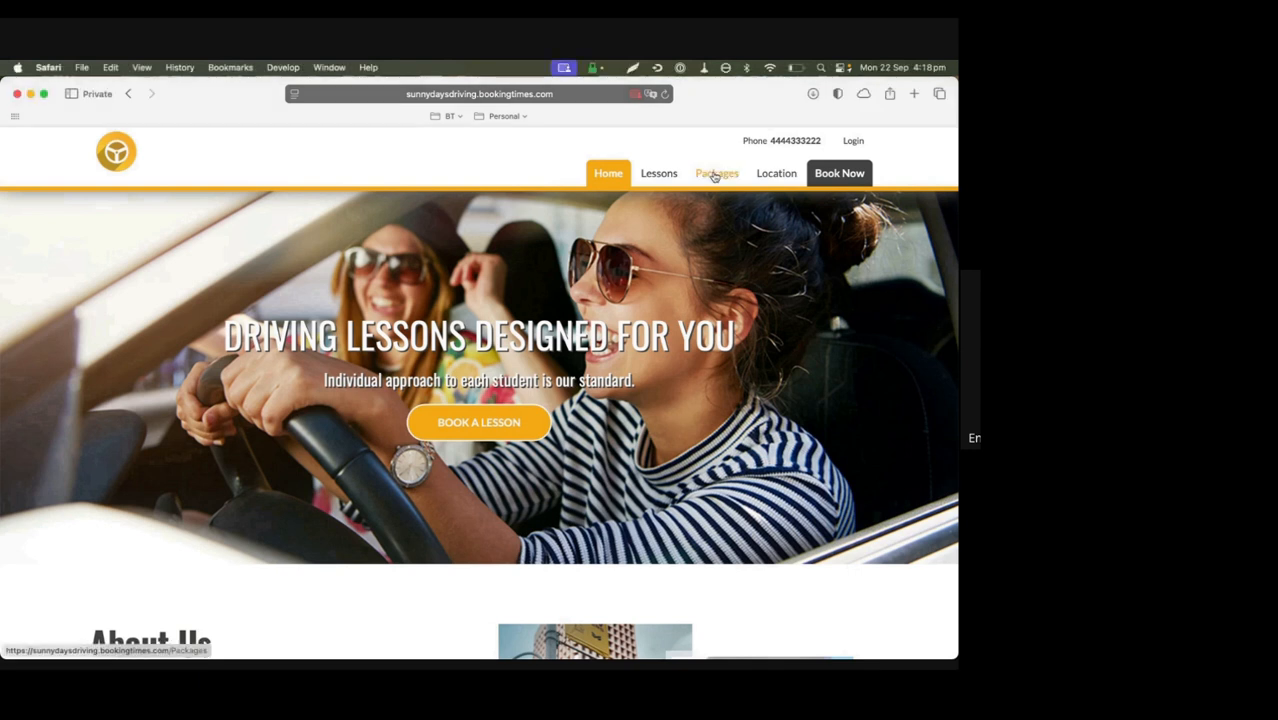
left_click(714, 175)
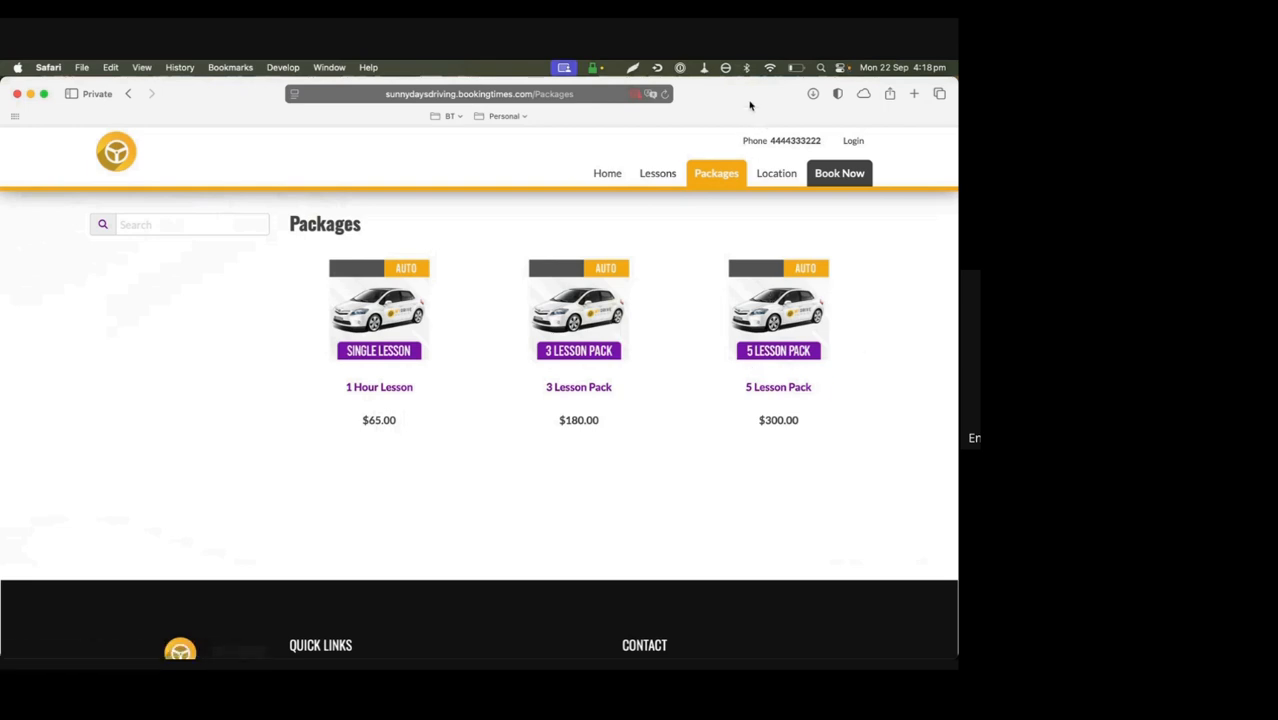
Switch to the BookingTimes admin setup and open the 5 Lesson Pack product from Products & Packages
key("ctrl+Right")
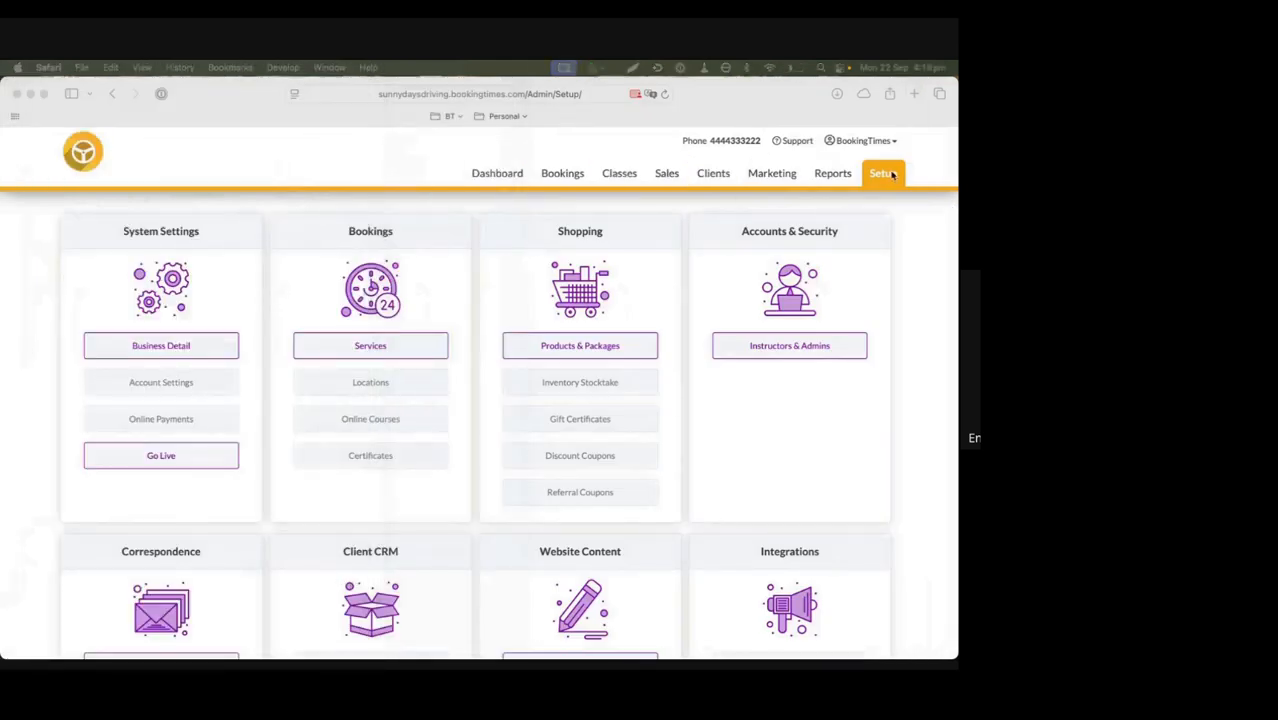
left_click(573, 351)
left_click(573, 349)
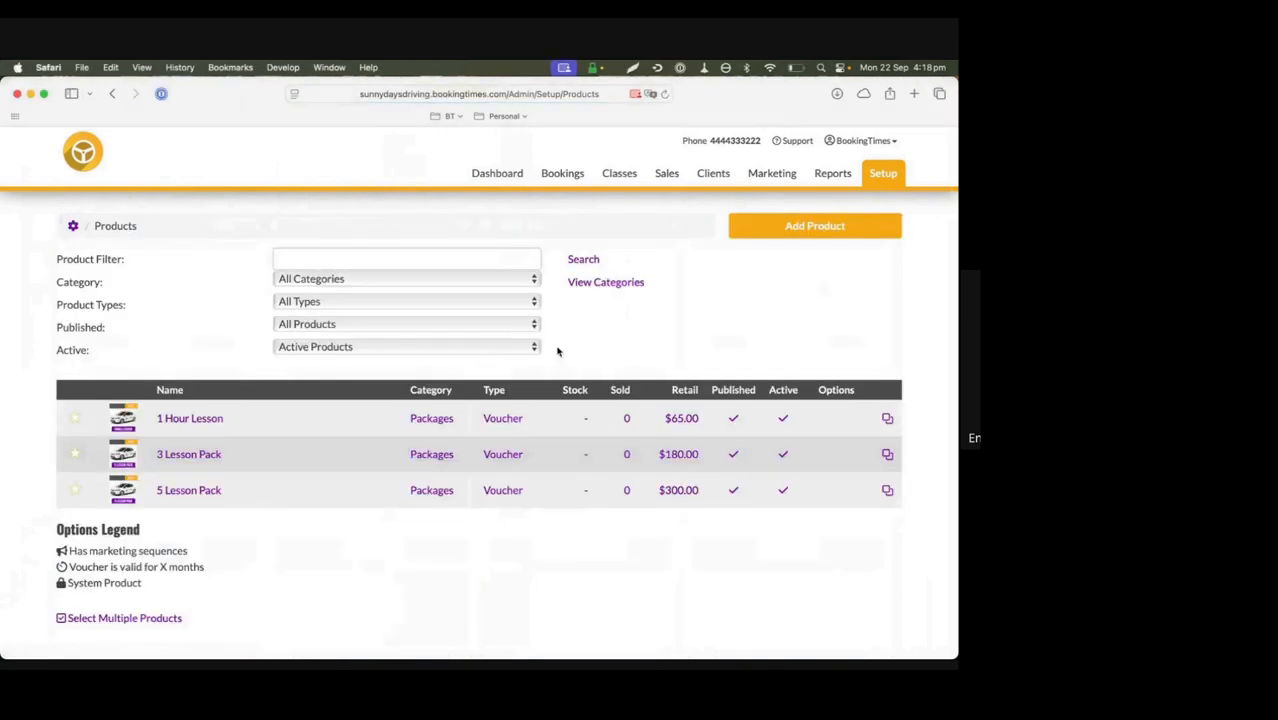
left_click(181, 491)
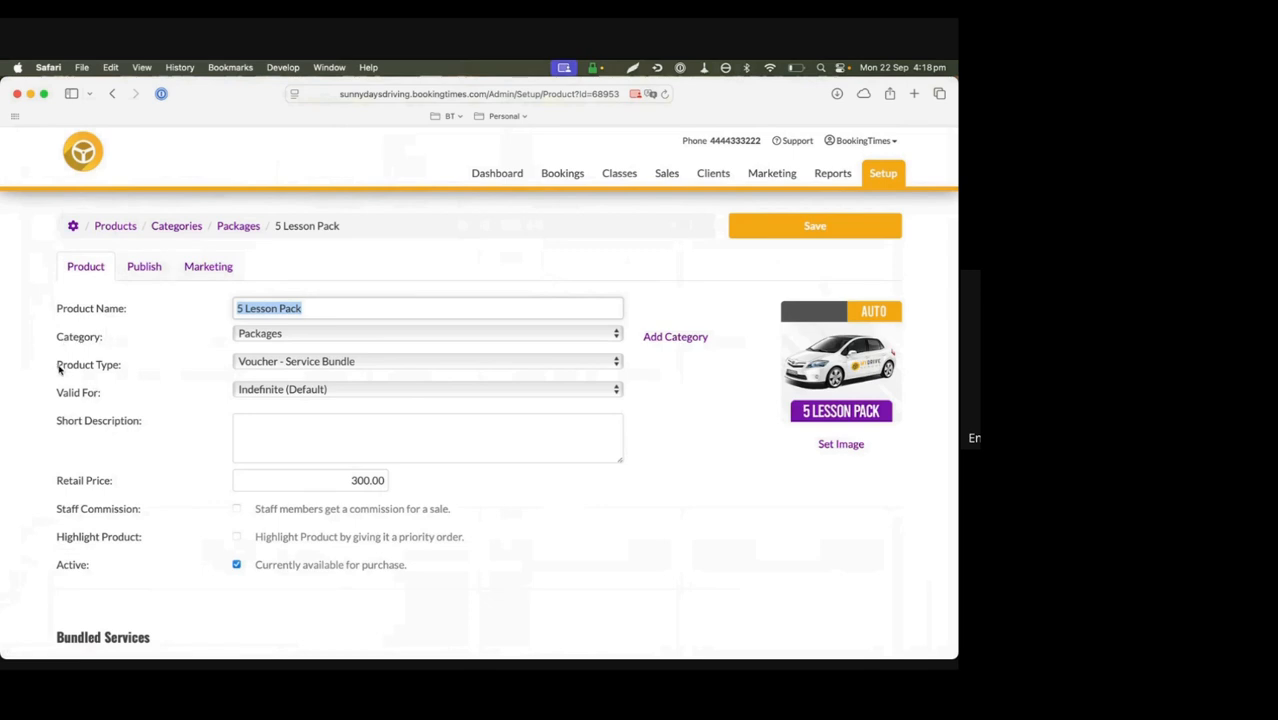
Examine the available product types and the services that can be bundled in the lesson pack, without changing the selections
left_click_drag(59, 369, 117, 372)
left_click(334, 364)
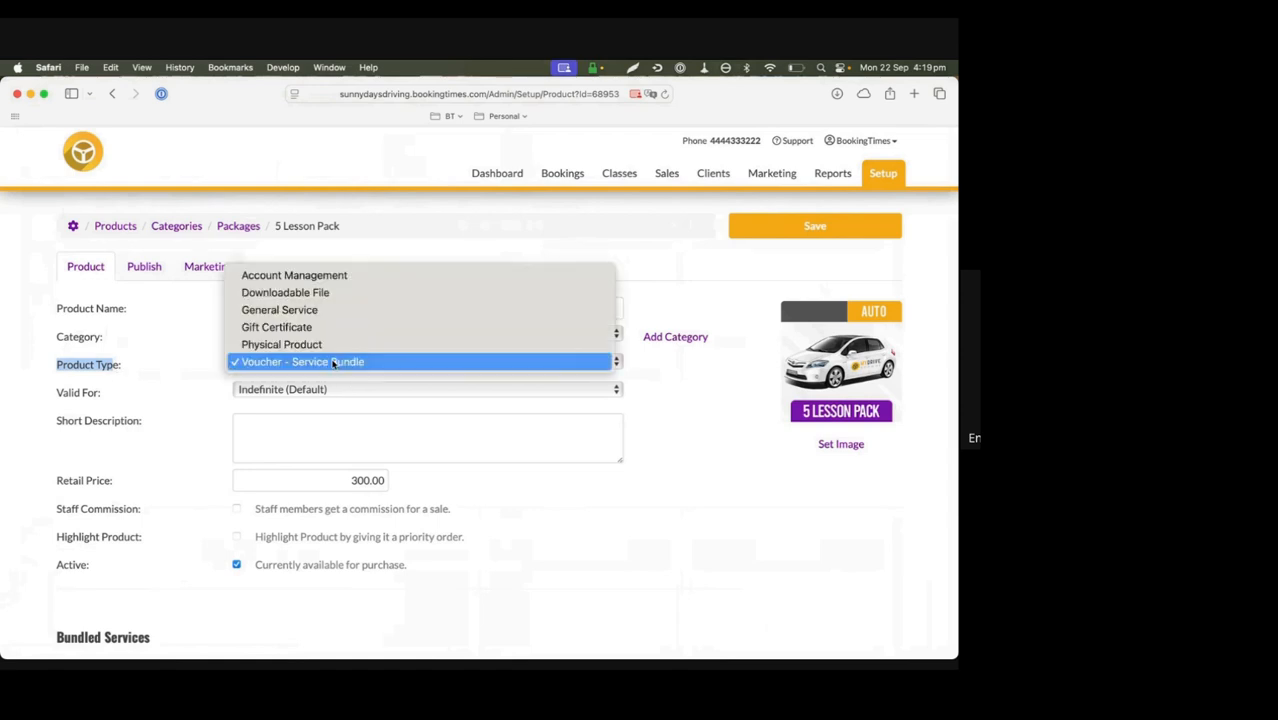
left_click(334, 362)
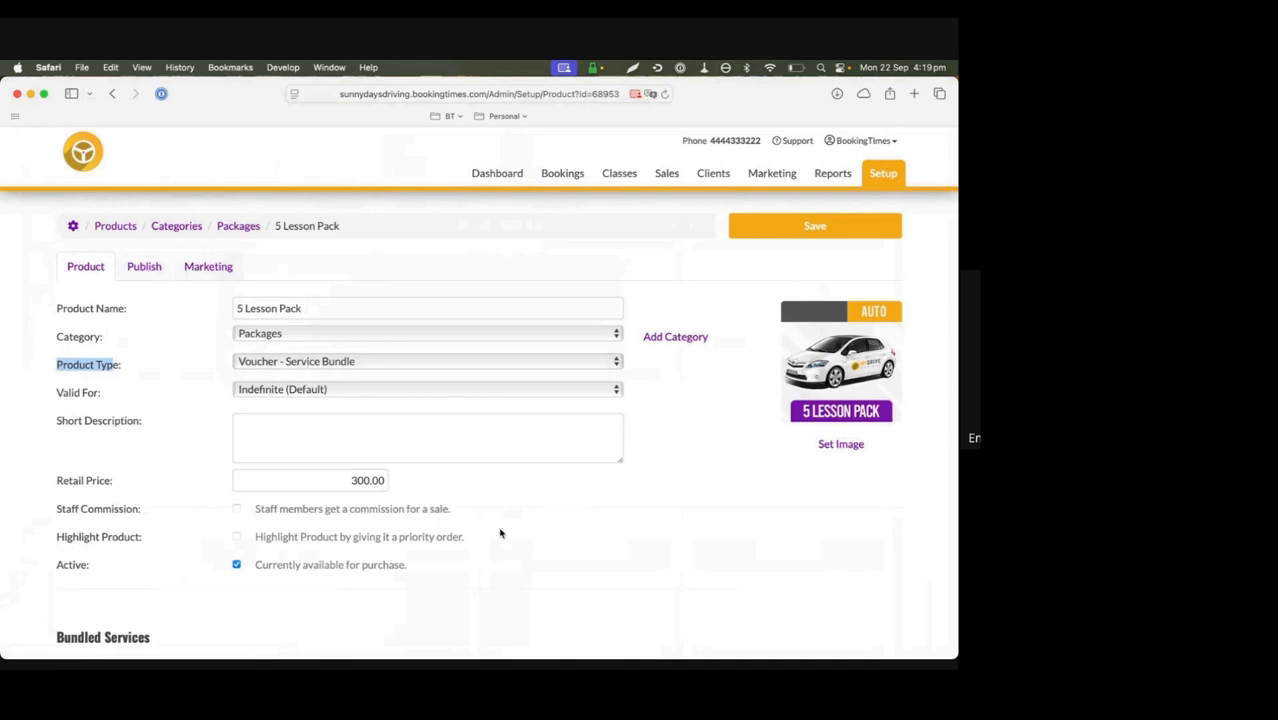
scroll(501, 534, "down", 3)
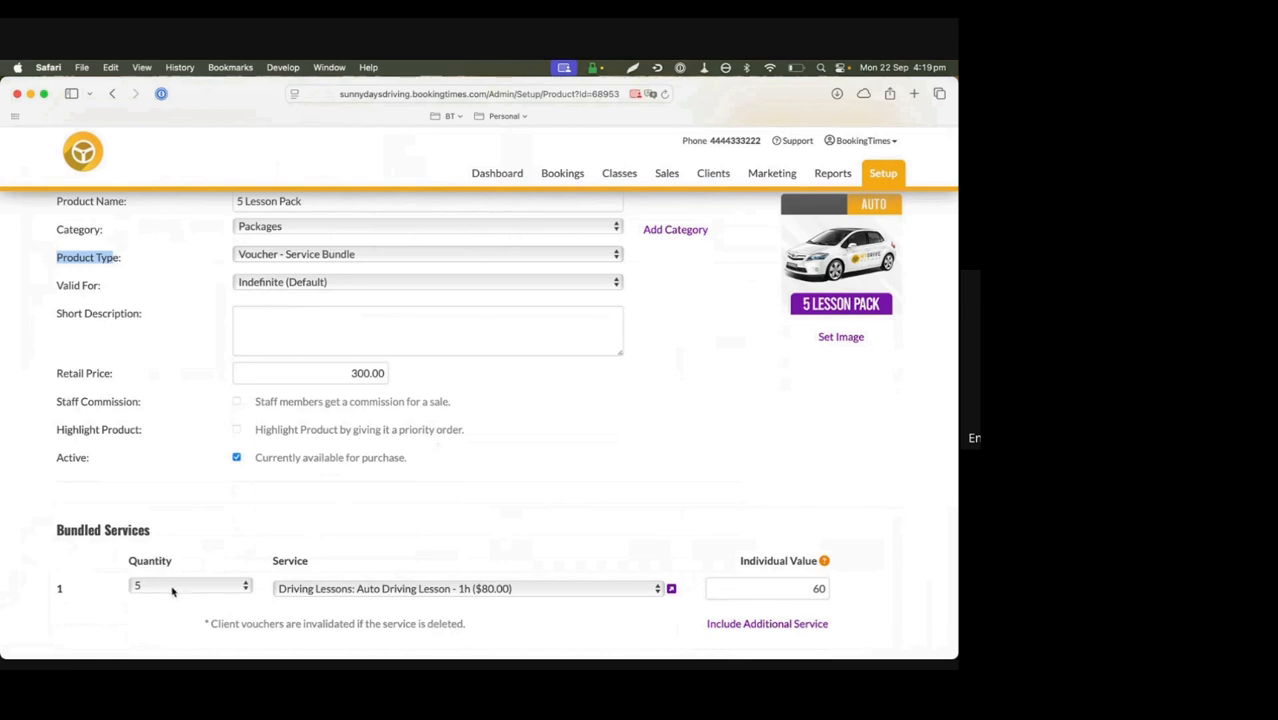
left_click(405, 591)
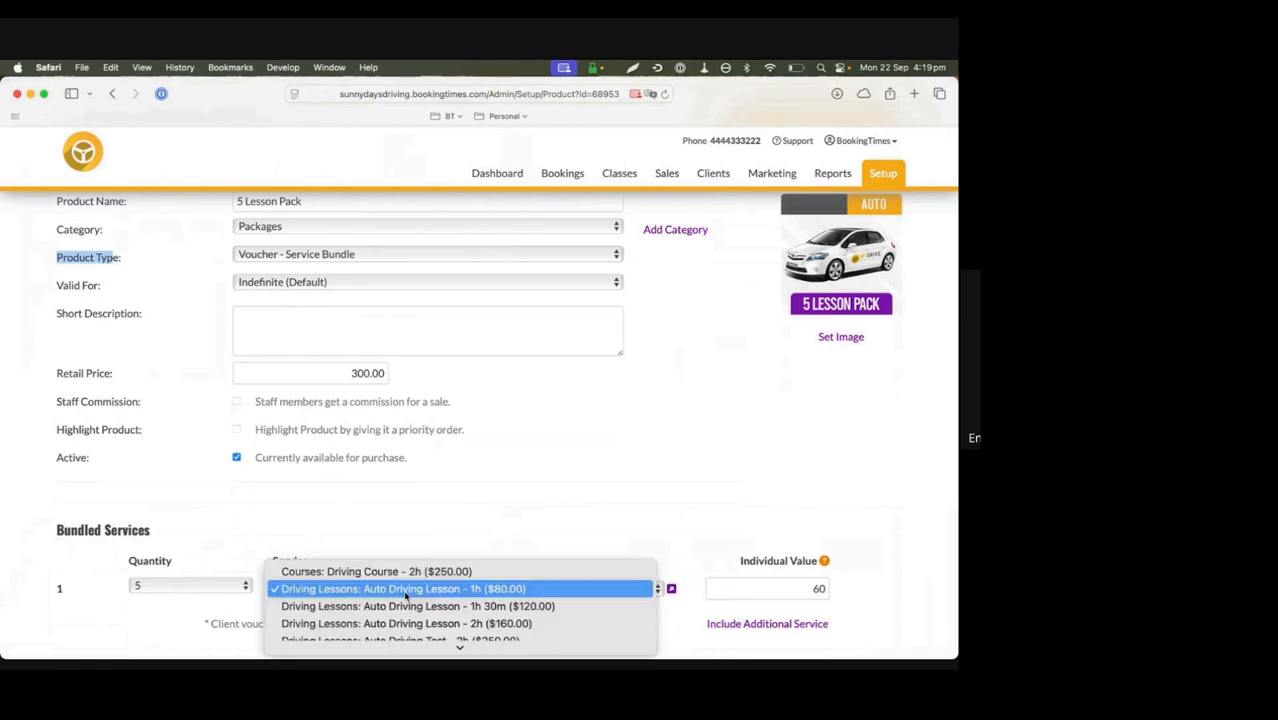
left_click(464, 536)
scroll(478, 530, "down", 2)
left_click(490, 513)
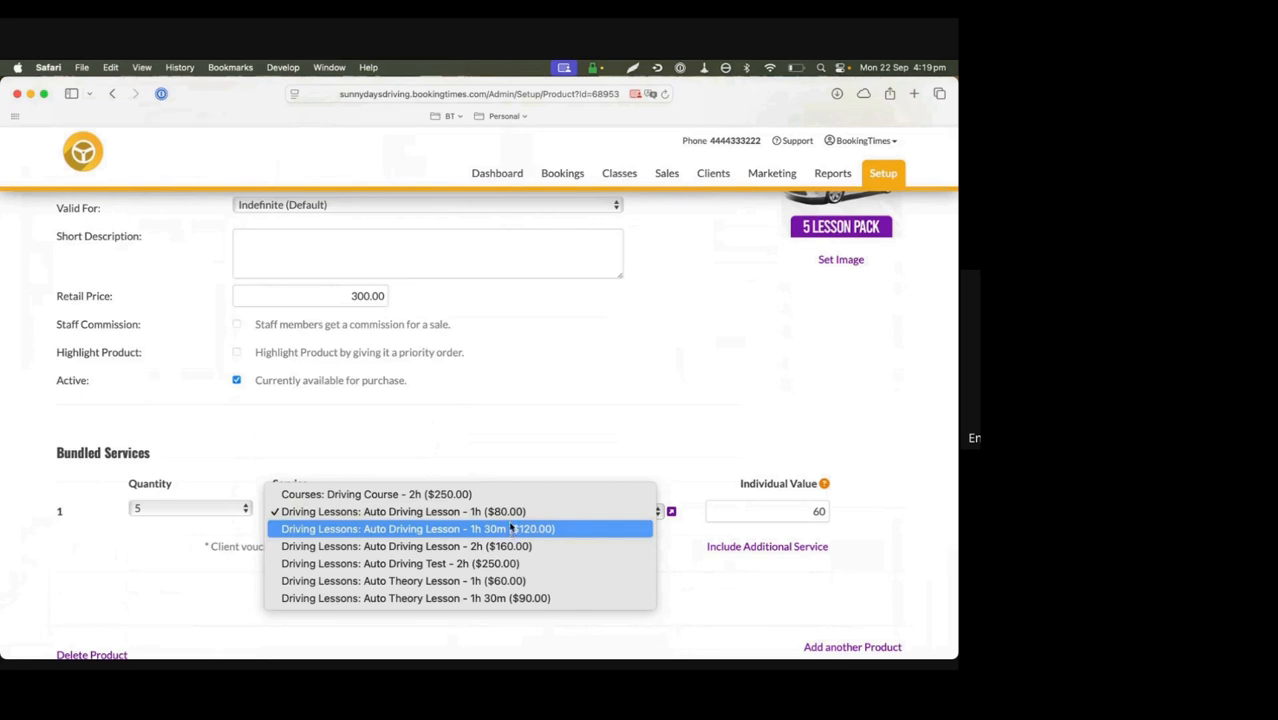
left_click(509, 461)
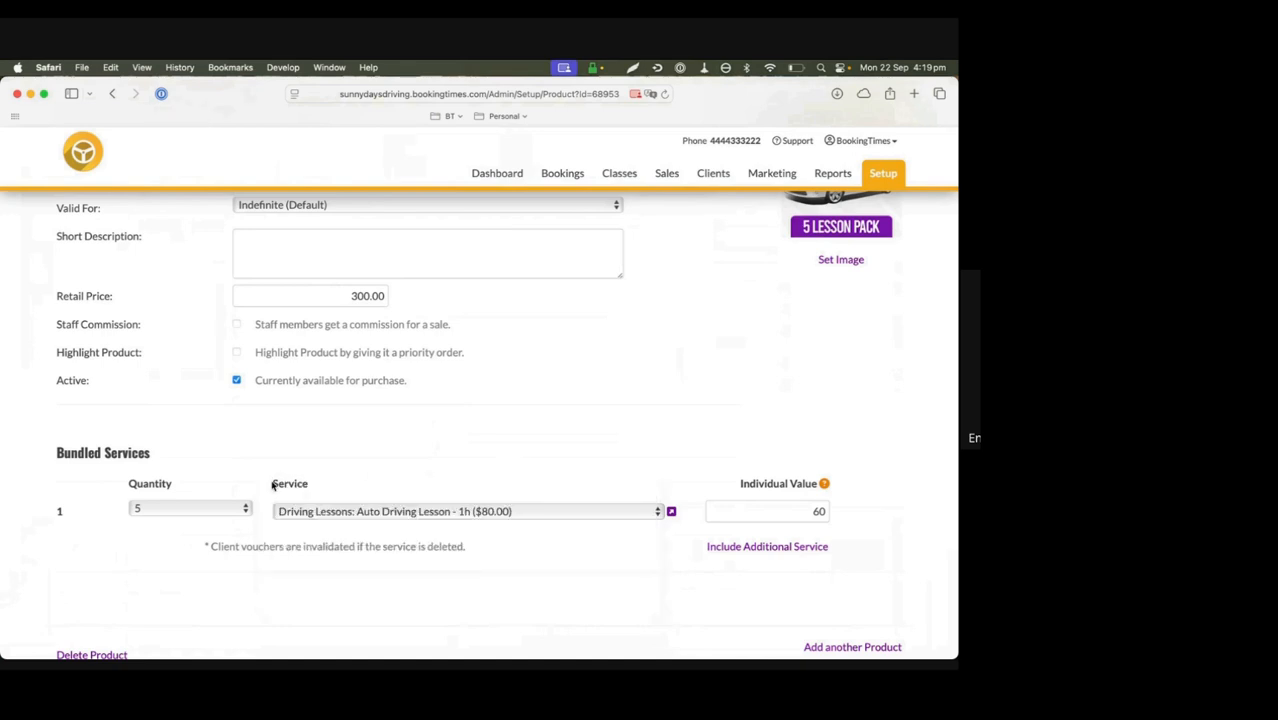
left_click_drag(274, 484, 310, 484)
Rename the product to "5 Auto Lesson Pack" and check its category and validity period options, keeping Packages and Indefinite (Default)
scroll(472, 515, "up", 3)
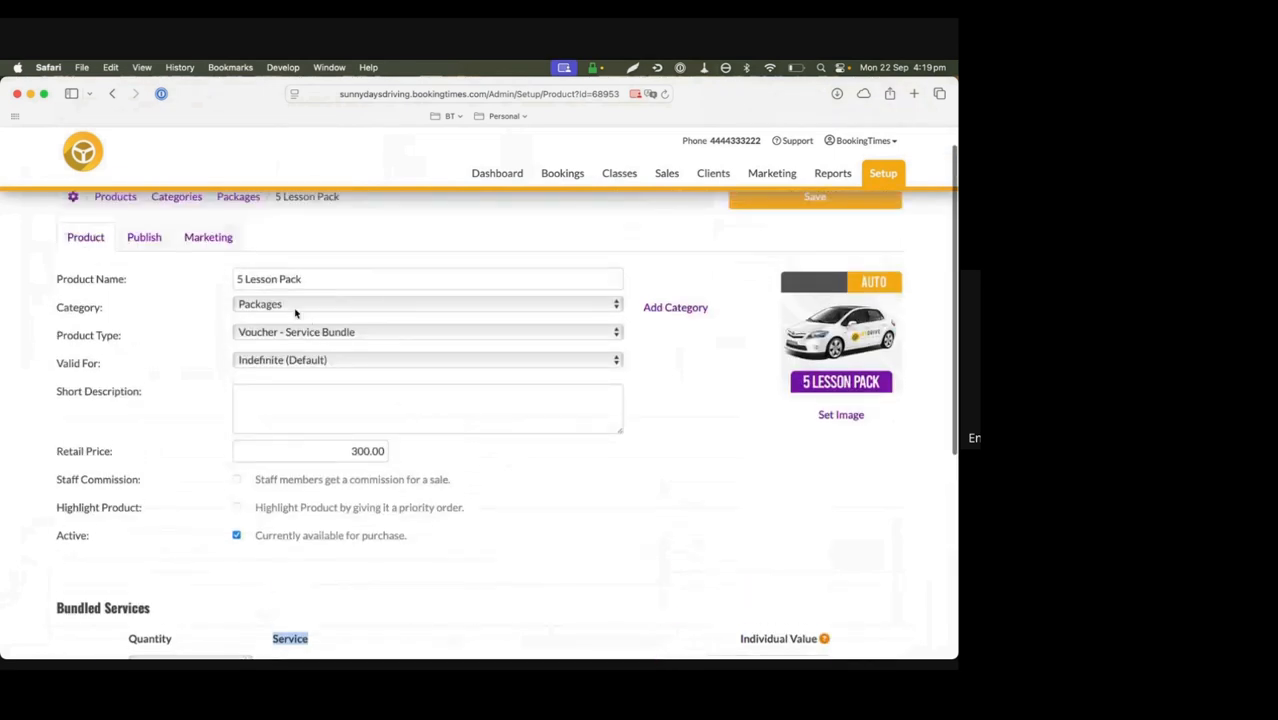
type("Auto")
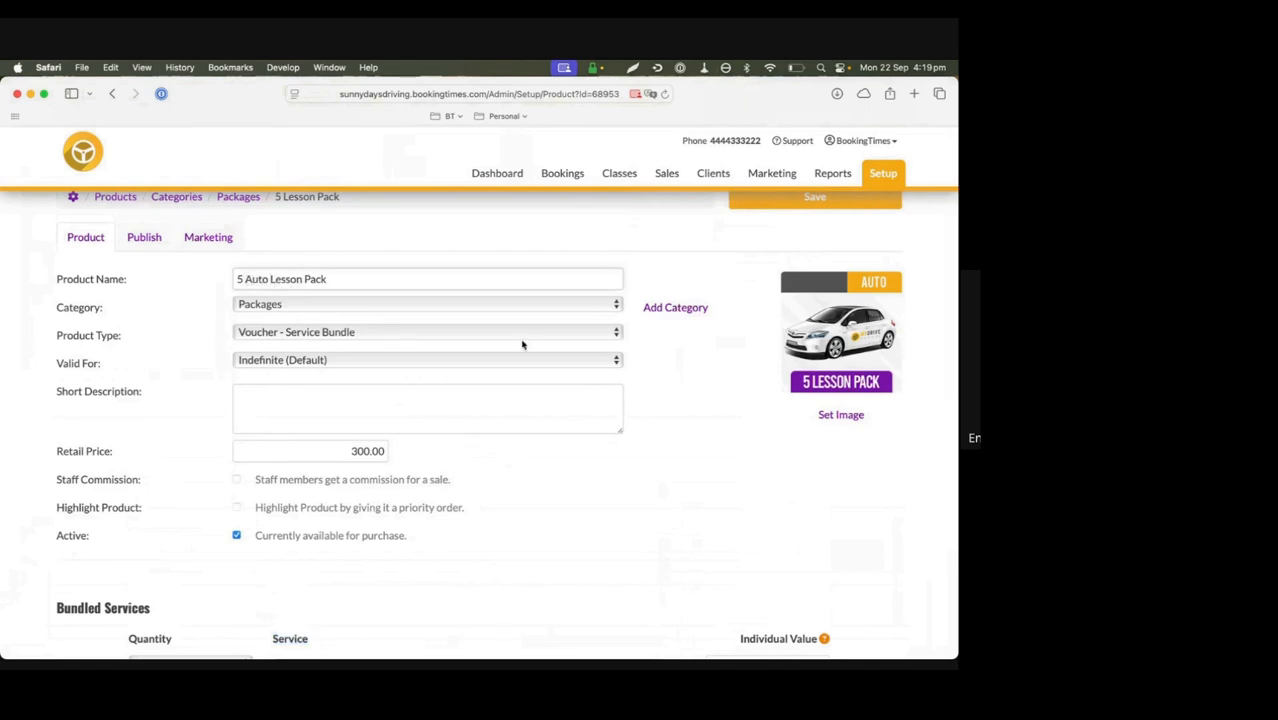
left_click_drag(50, 310, 141, 310)
left_click(416, 306)
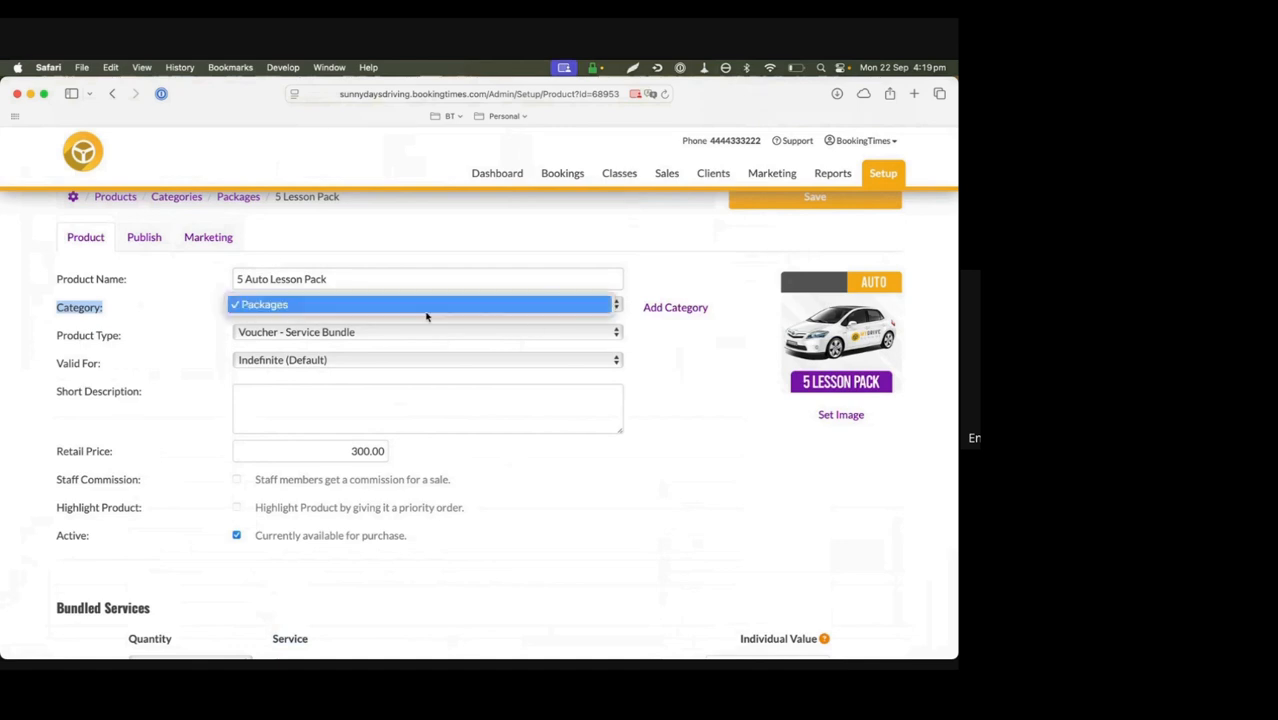
left_click(650, 367)
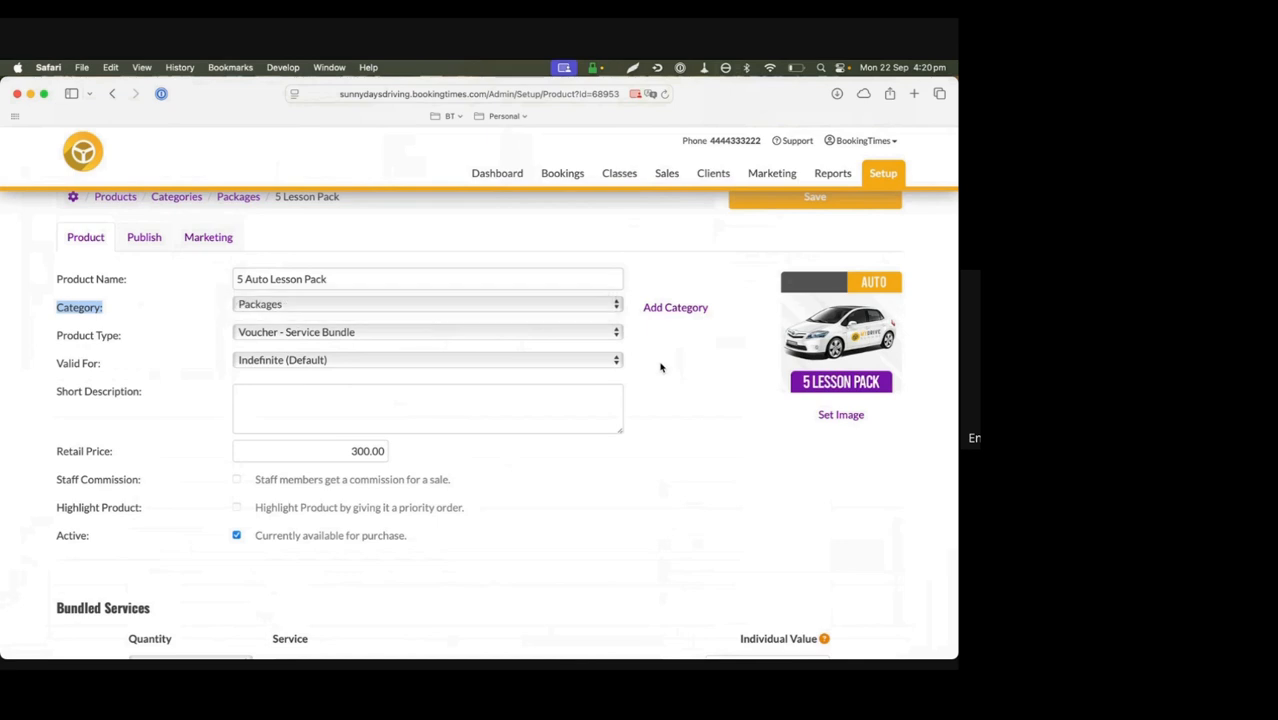
left_click(266, 361)
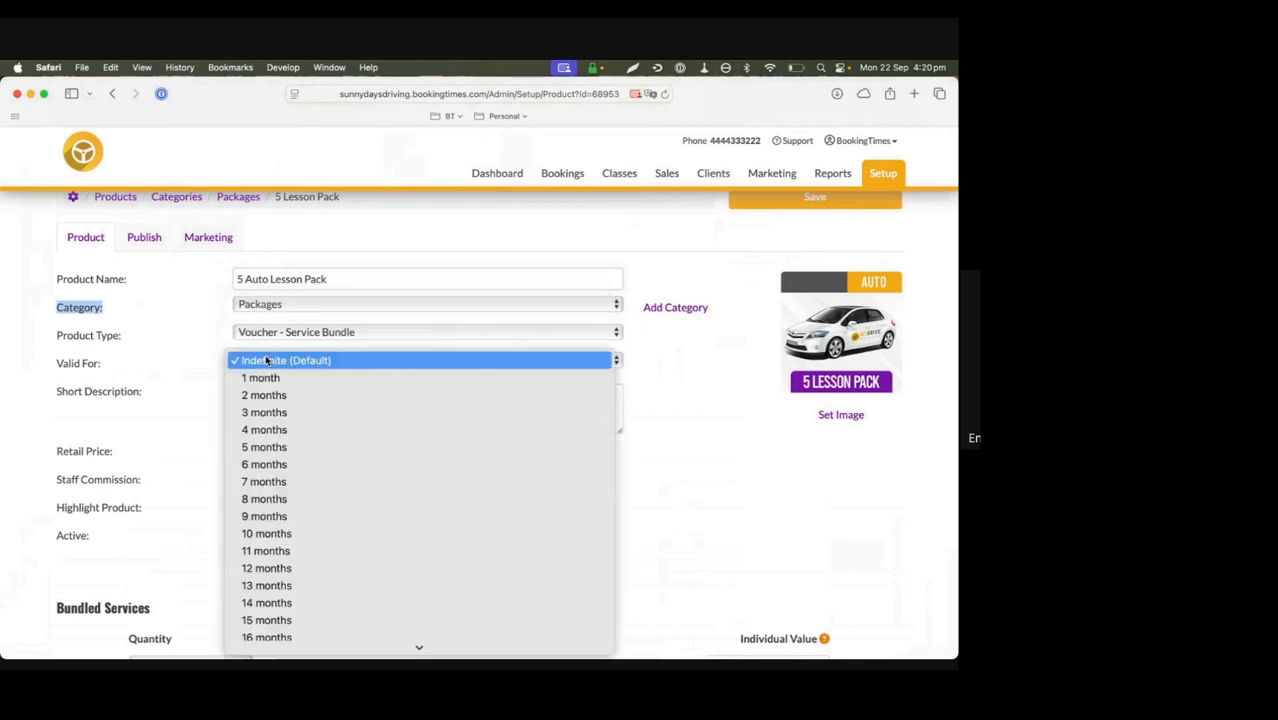
left_click(175, 376)
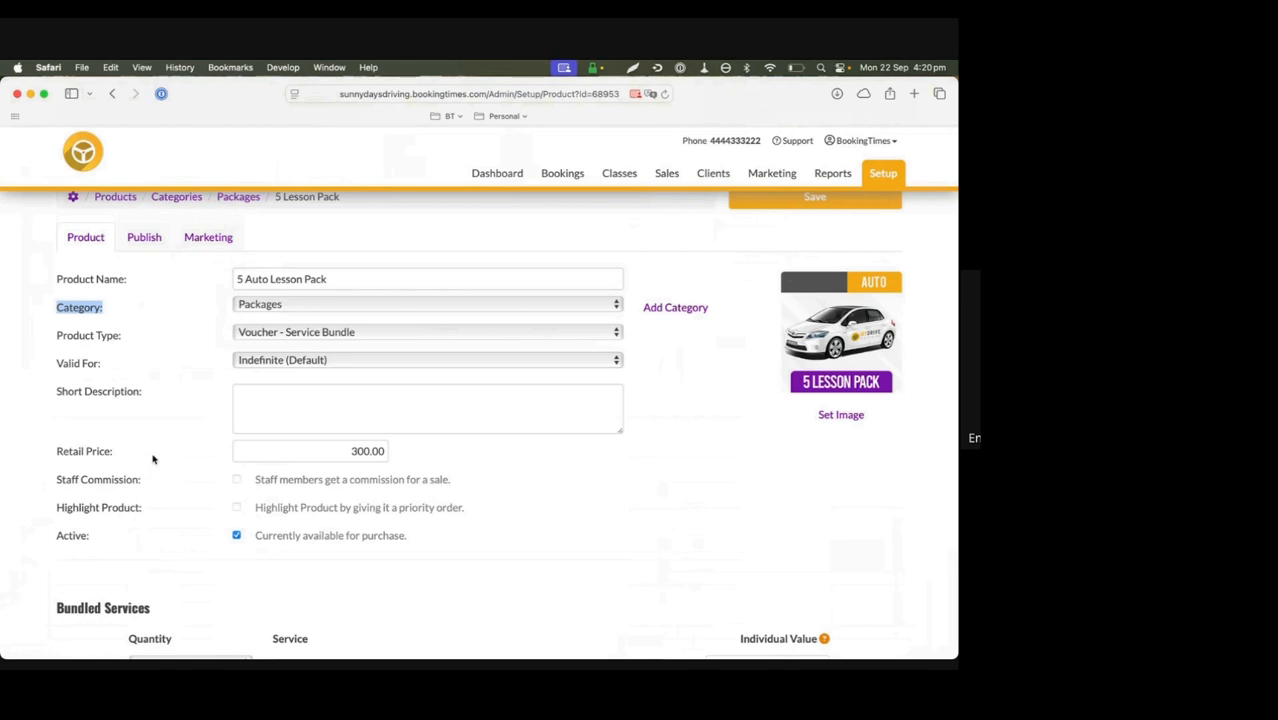
Set the lesson pack's retail price to 360
left_click_drag(308, 451, 405, 450)
scroll(406, 450, "down", 2)
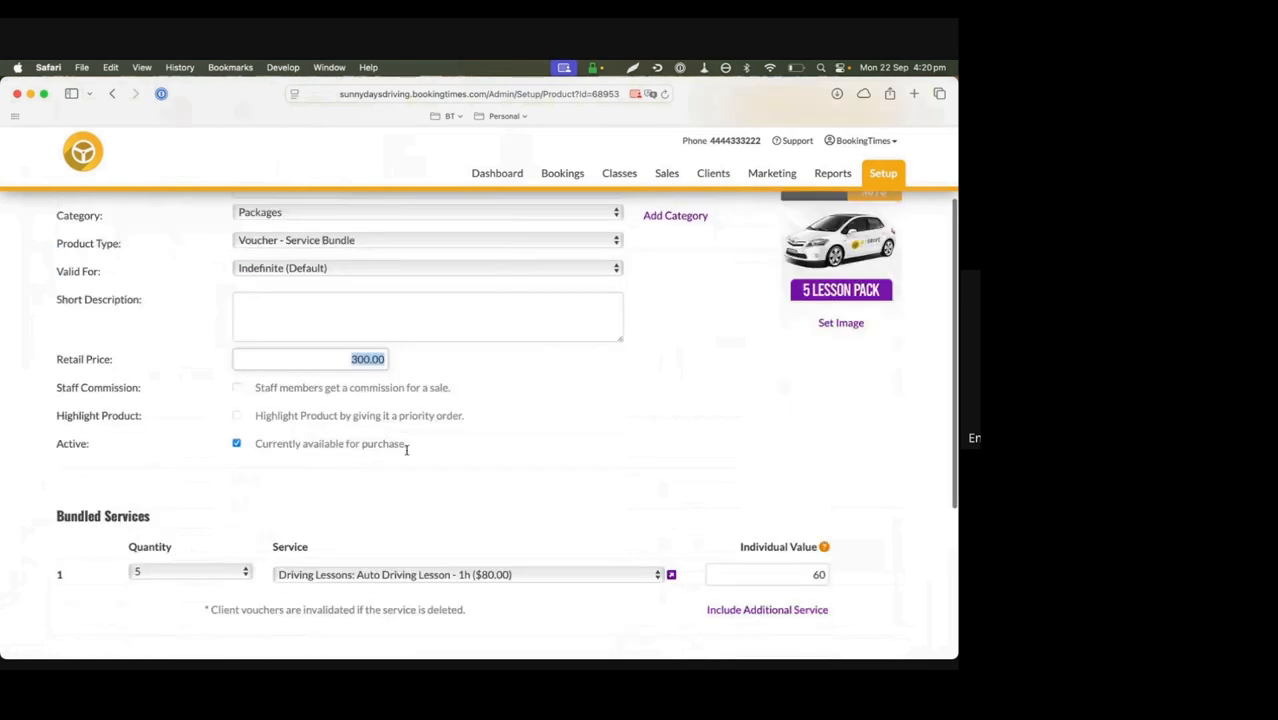
scroll(406, 450, "down", 2)
scroll(406, 450, "up", 1)
type("360")
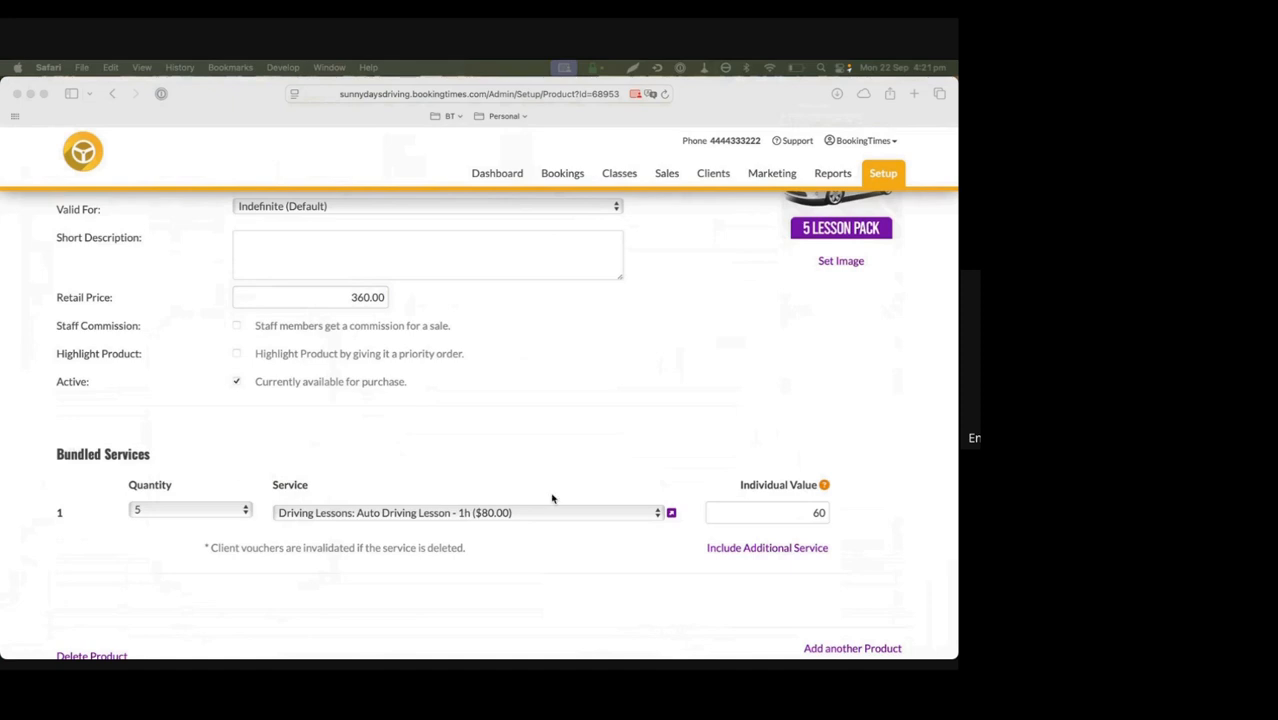
Set the individual value of the bundled 1h Auto Driving Lesson to 72
left_click(787, 508)
left_click_drag(787, 510, 843, 511)
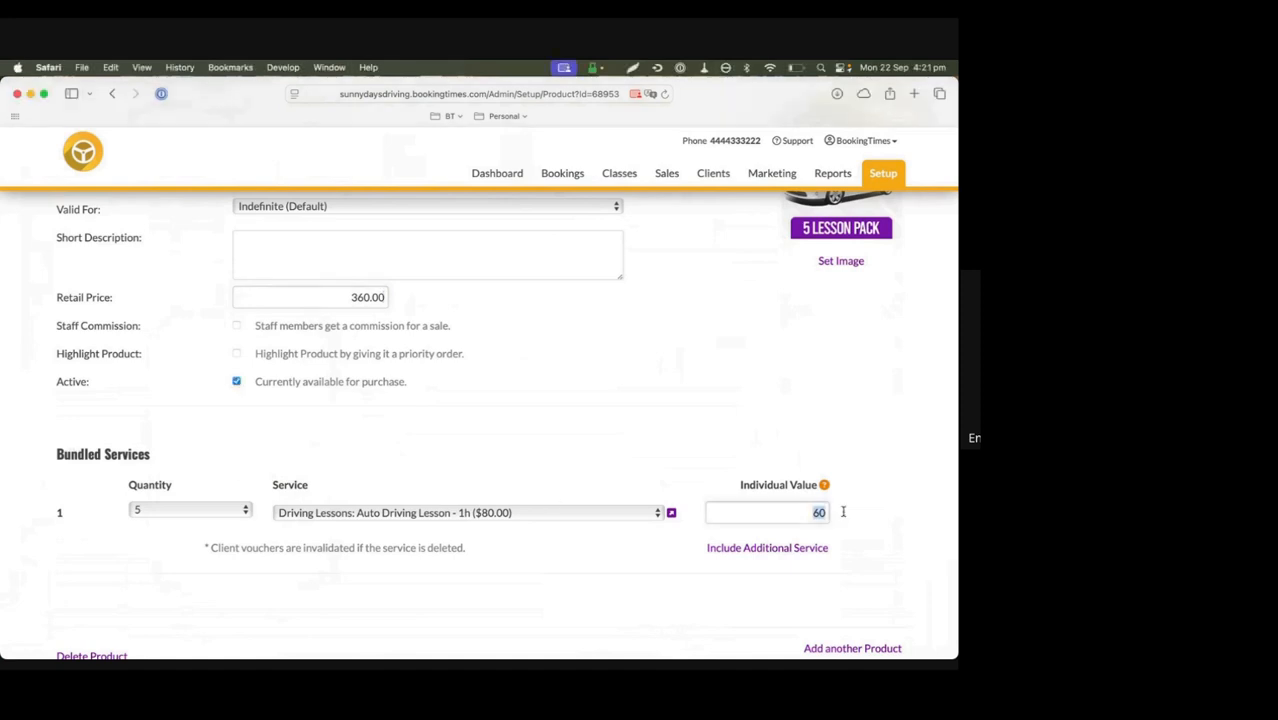
type("72")
Write "This pack contains 5 auto 1 hour lessons." as the product page content in the publishing settings
scroll(713, 445, "up", 3)
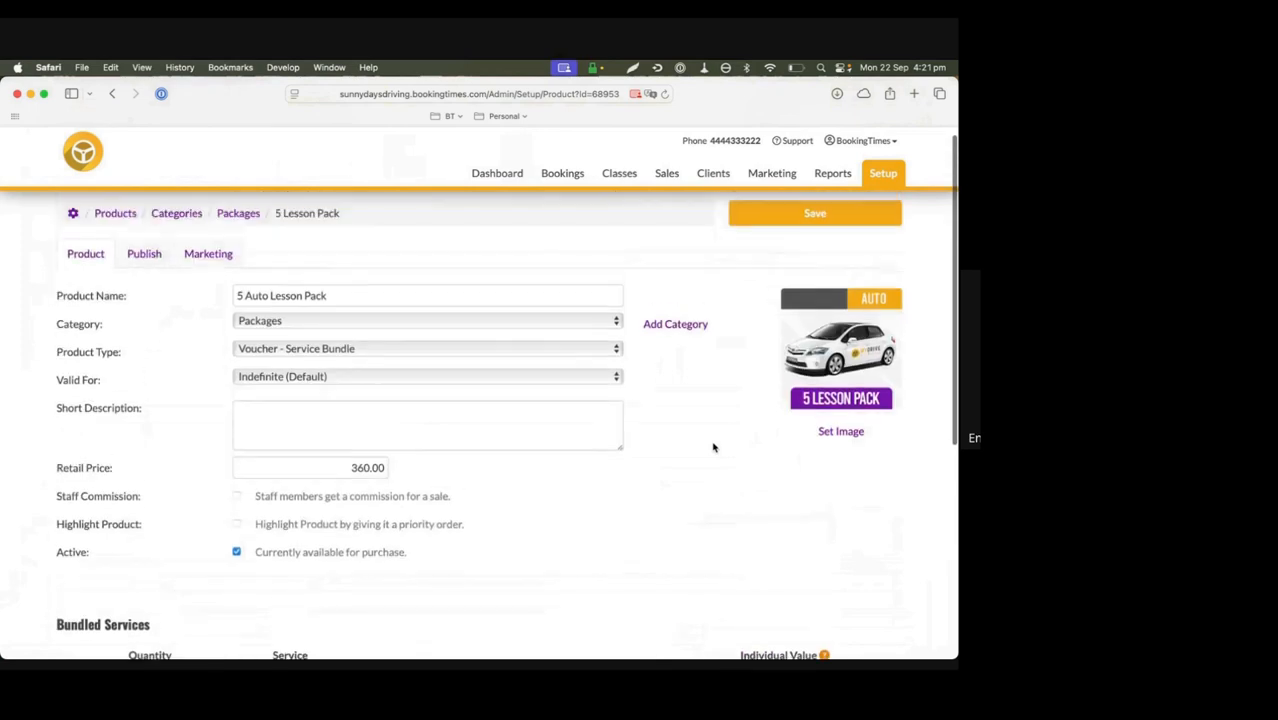
left_click(141, 256)
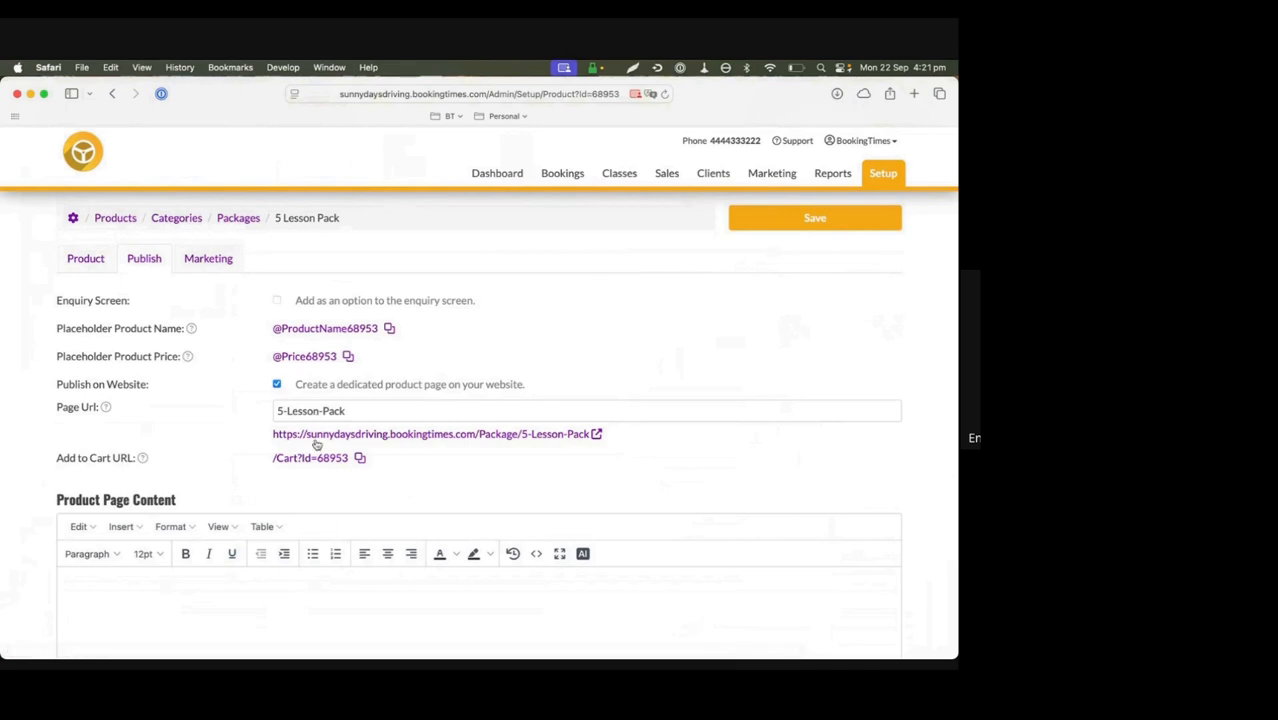
scroll(336, 534, "down", 1)
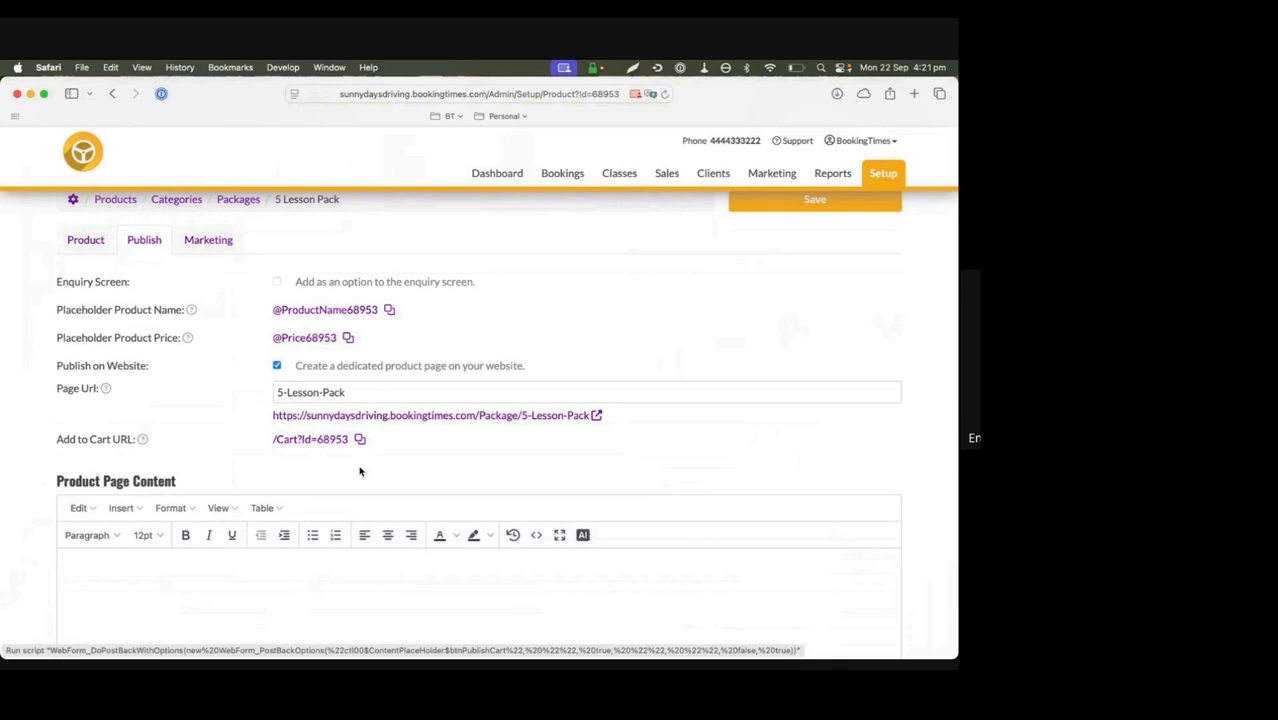
left_click(249, 593)
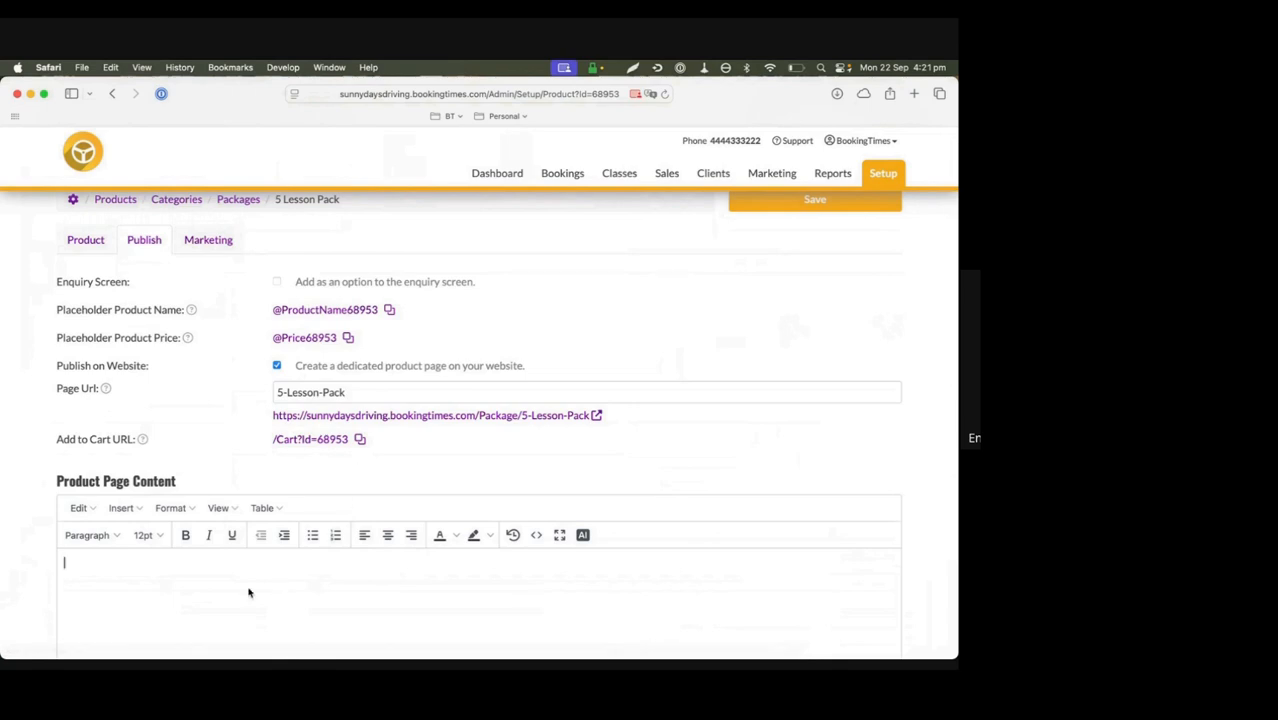
type("This pack oc")
key("BackSpace")
key("BackSpace")
type("contians")
key("BackSpace")
key("BackSpace")
key("BackSpace")
key("BackSpace")
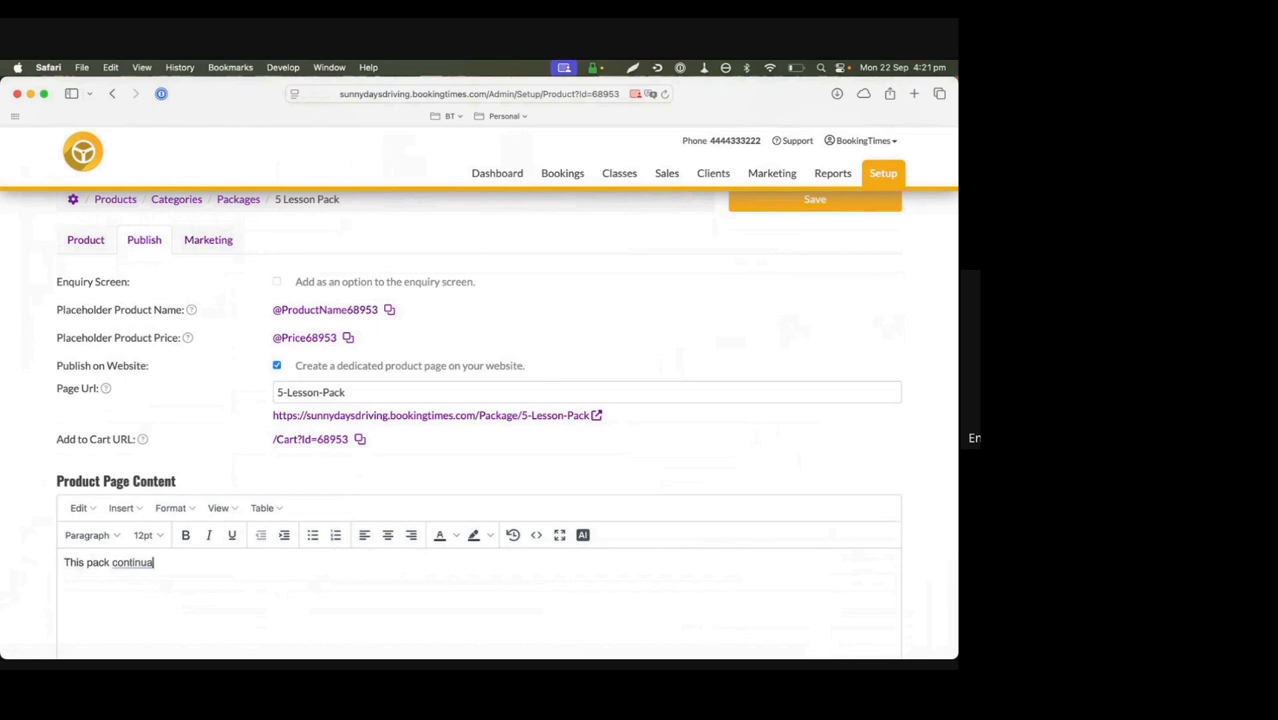
type("ains 5 auto 1 hour lessons")
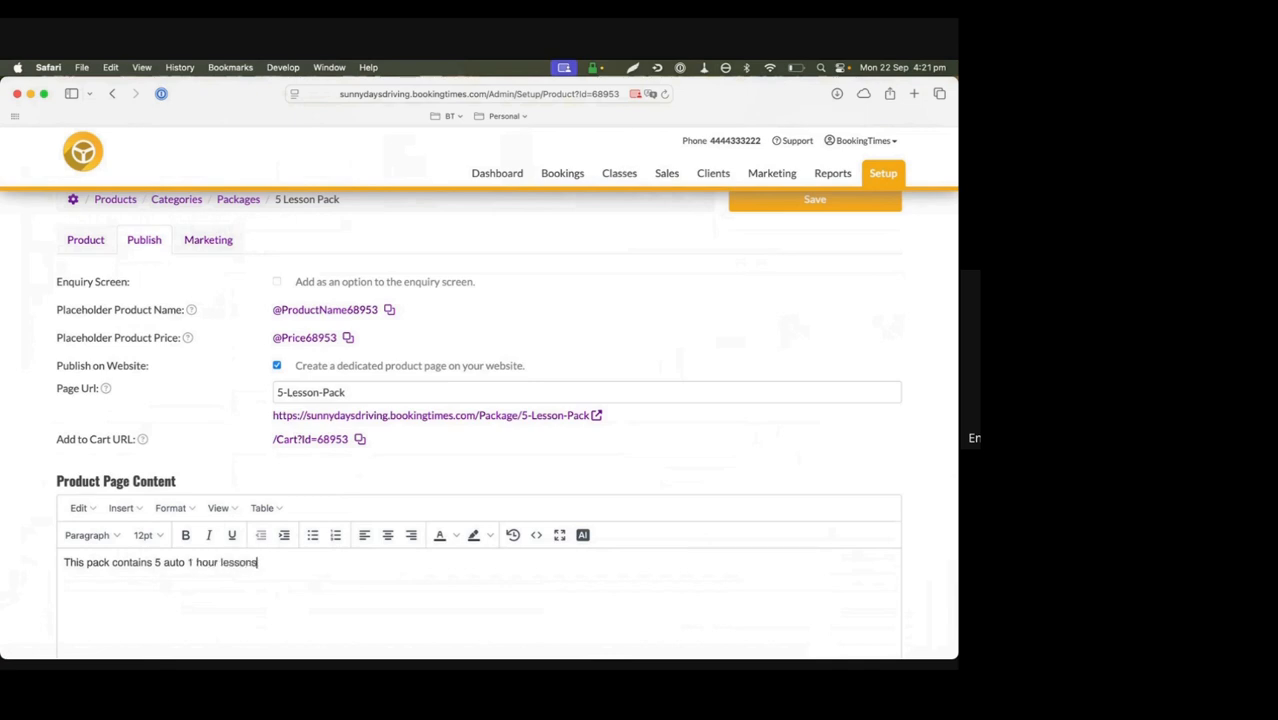
type(".")
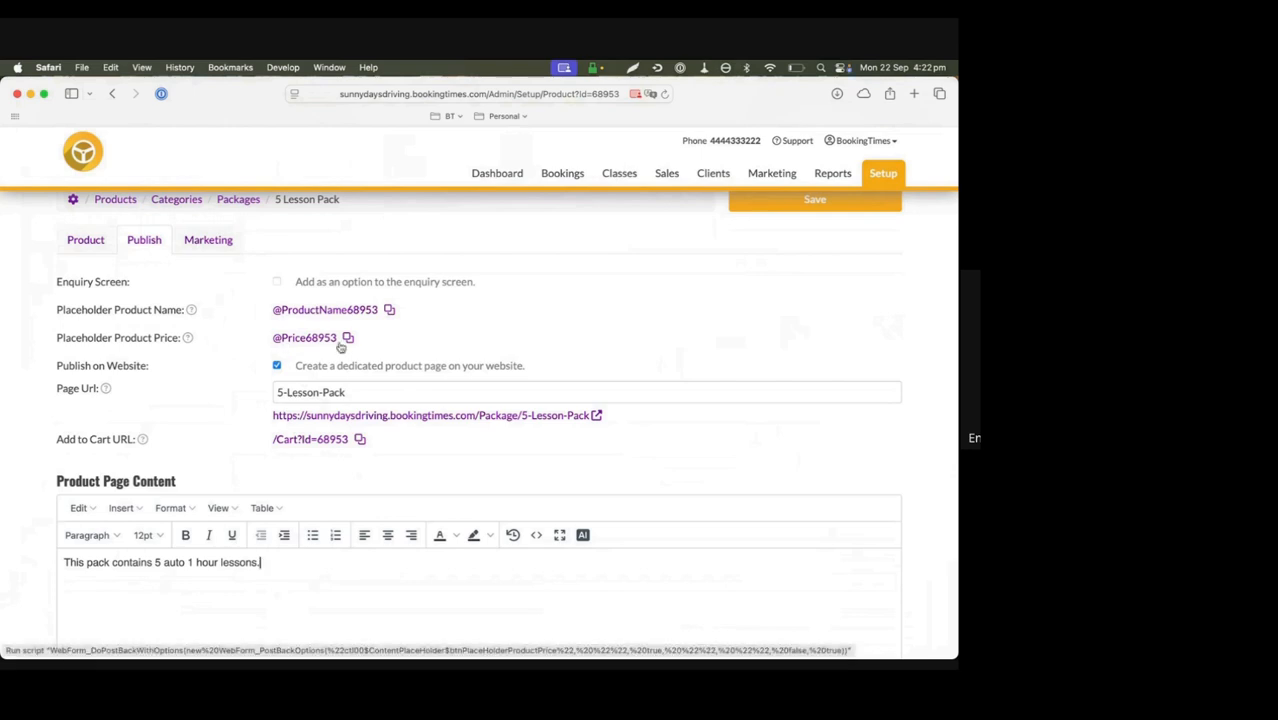
Review the pack's retail price and view its published website page, then return to the publishing settings
left_click(86, 241)
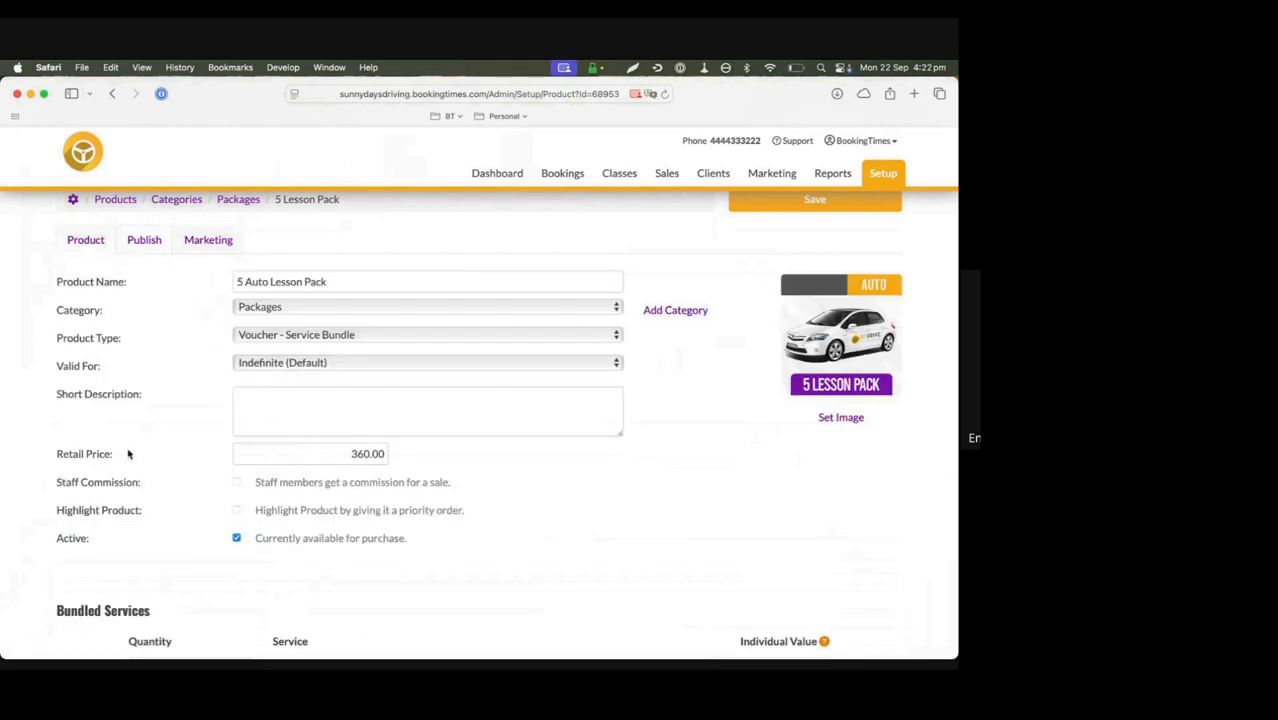
left_click_drag(57, 455, 118, 457)
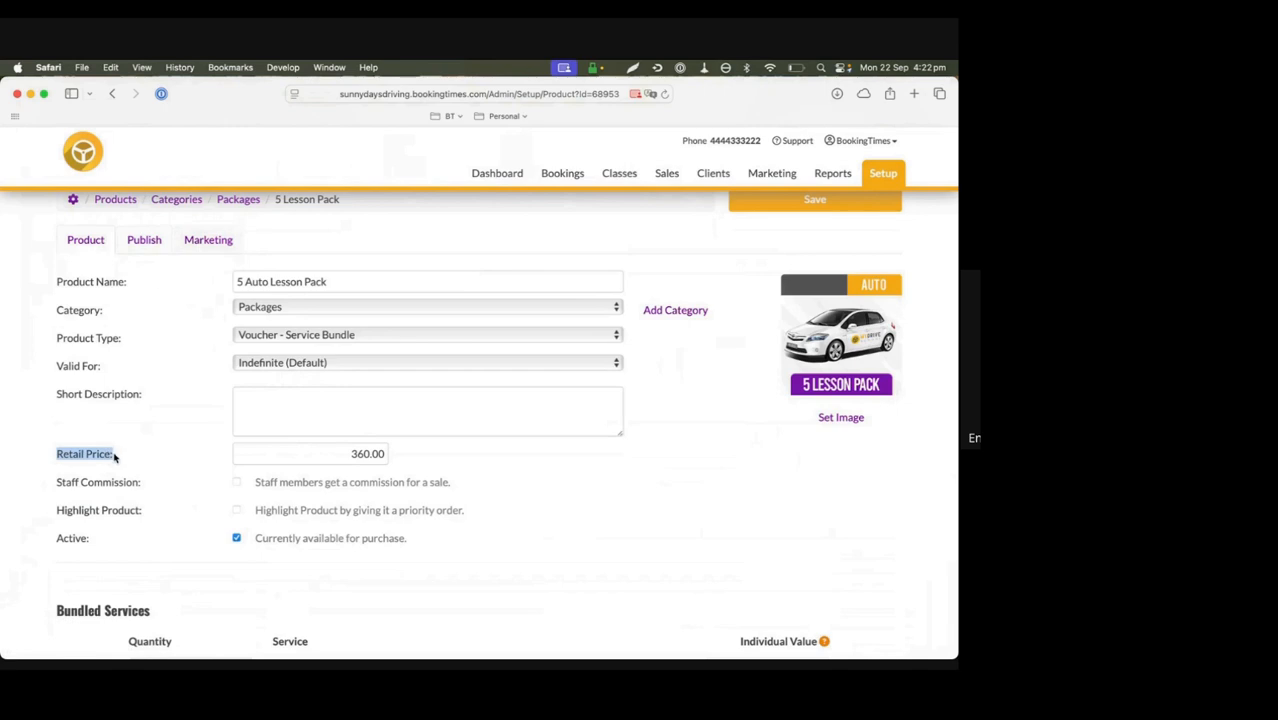
left_click(152, 242)
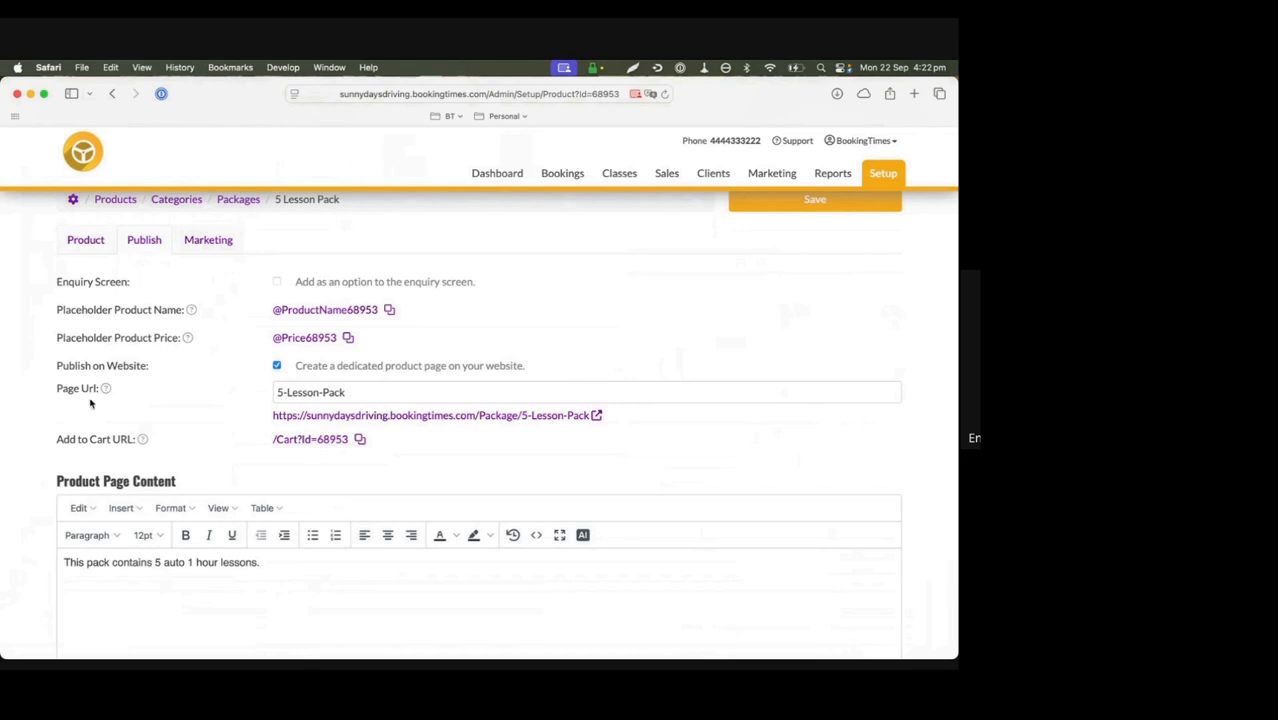
left_click(488, 417)
left_click(755, 134)
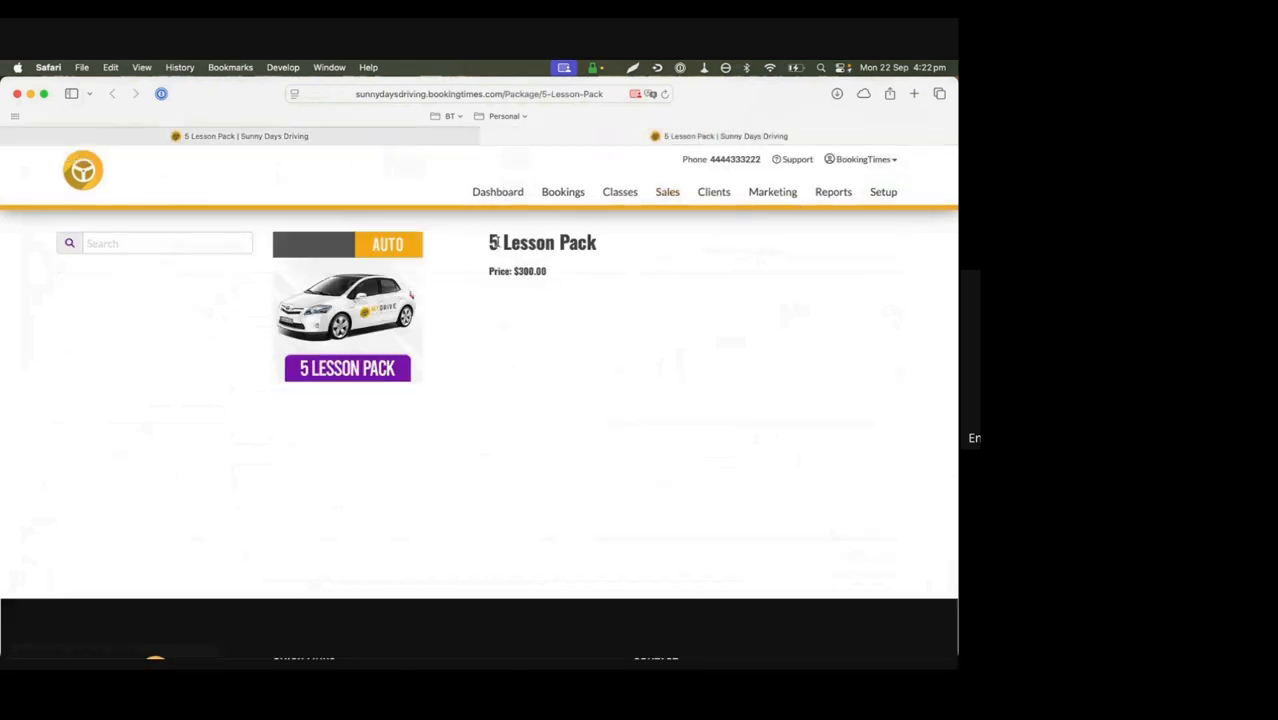
left_click(372, 134)
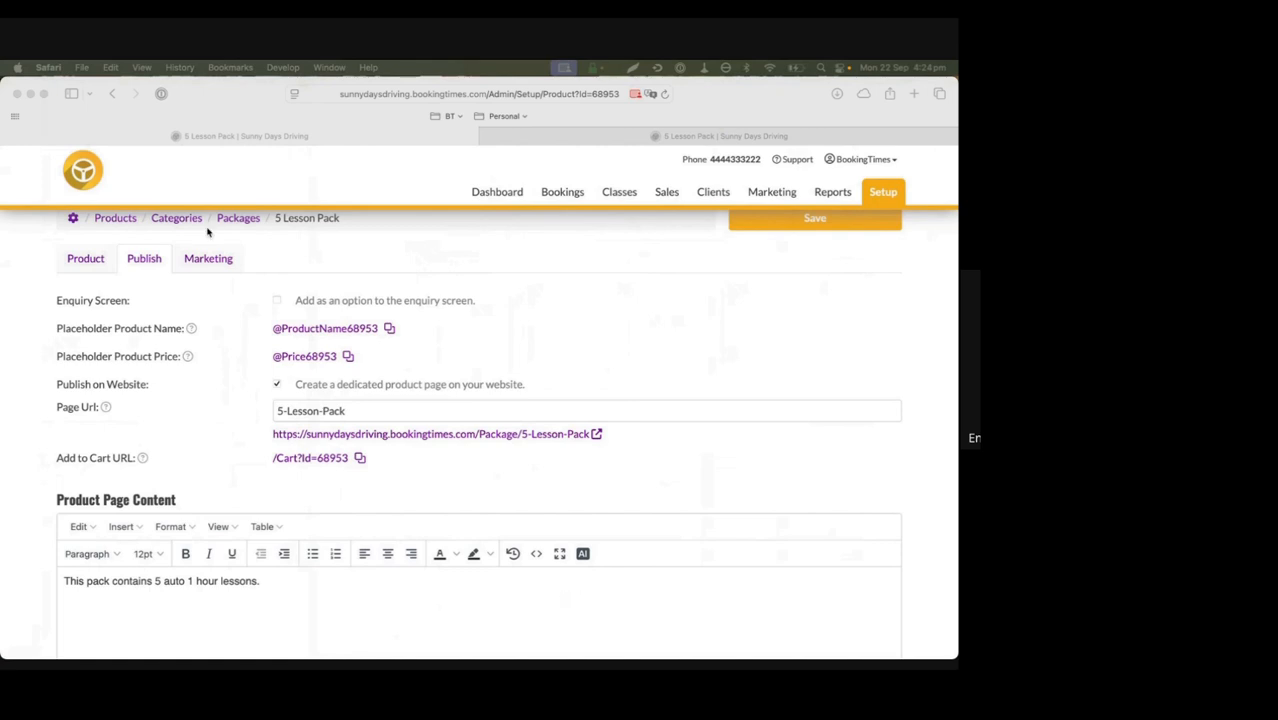
Save the changes to the lesson pack product
left_click(586, 293)
scroll(587, 294, "up", 1)
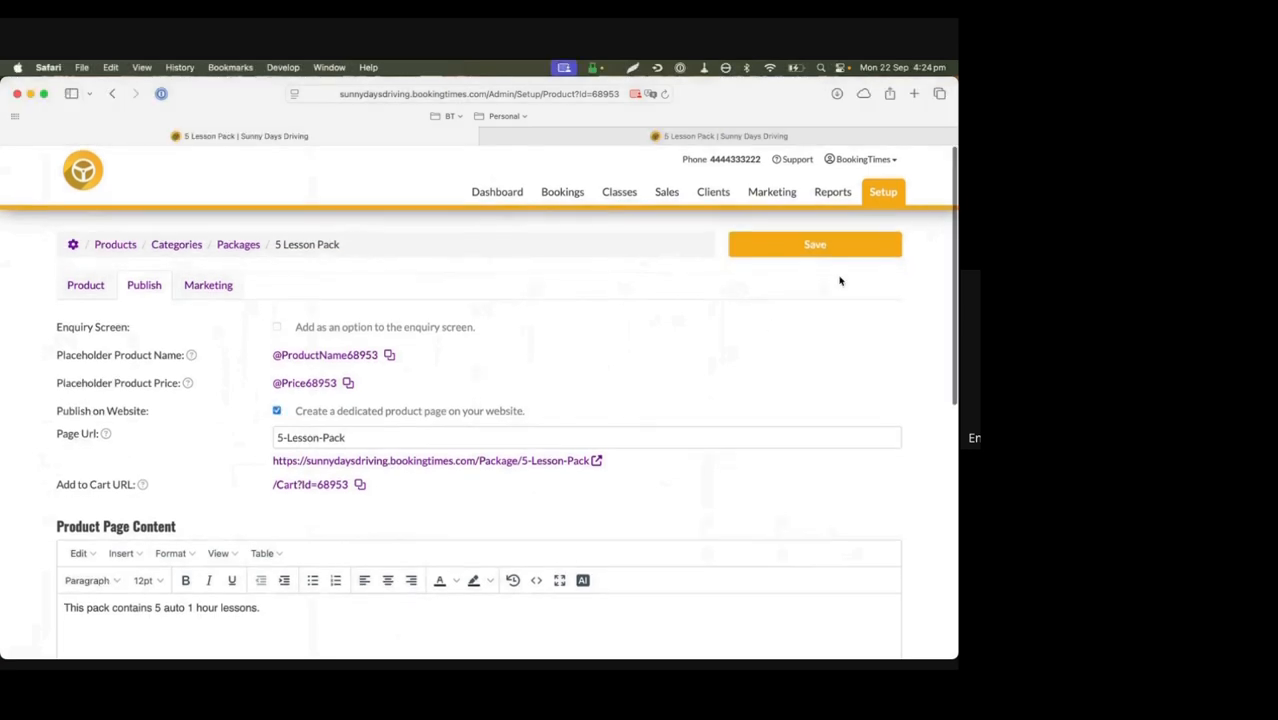
left_click(813, 247)
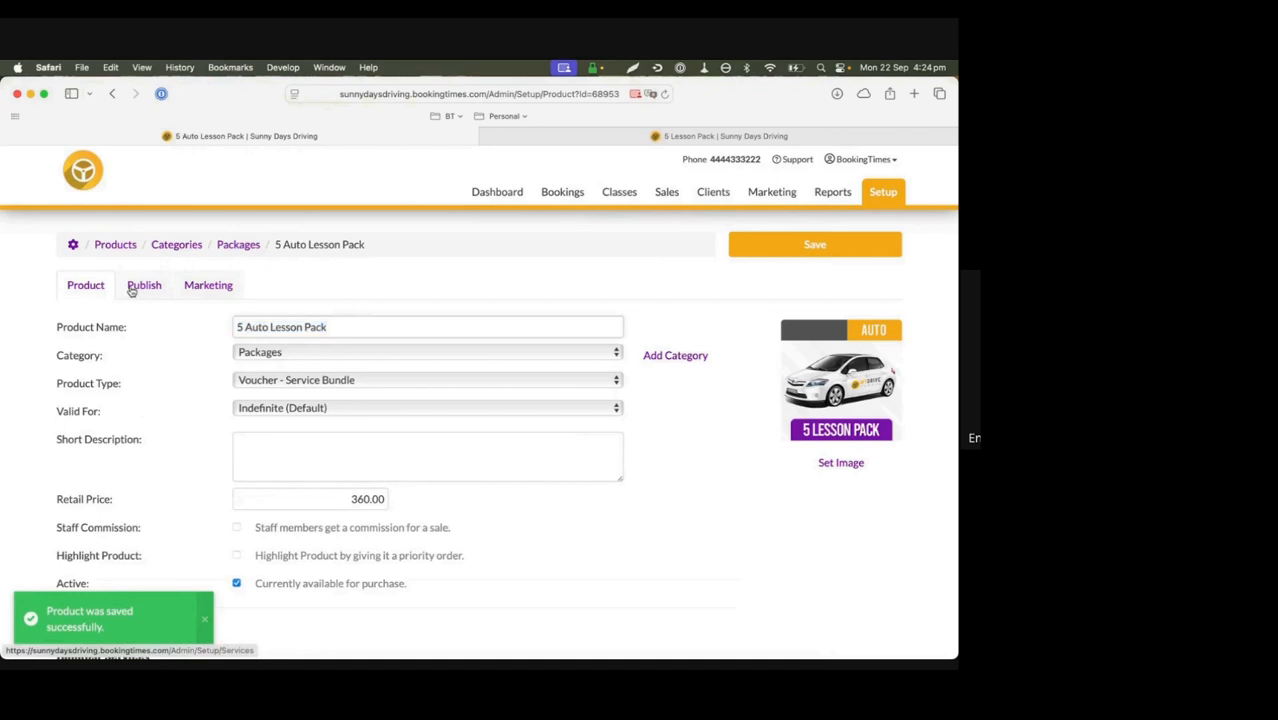
Open the saved product's dedicated website page from its publishing settings
left_click(130, 288)
left_click(452, 462)
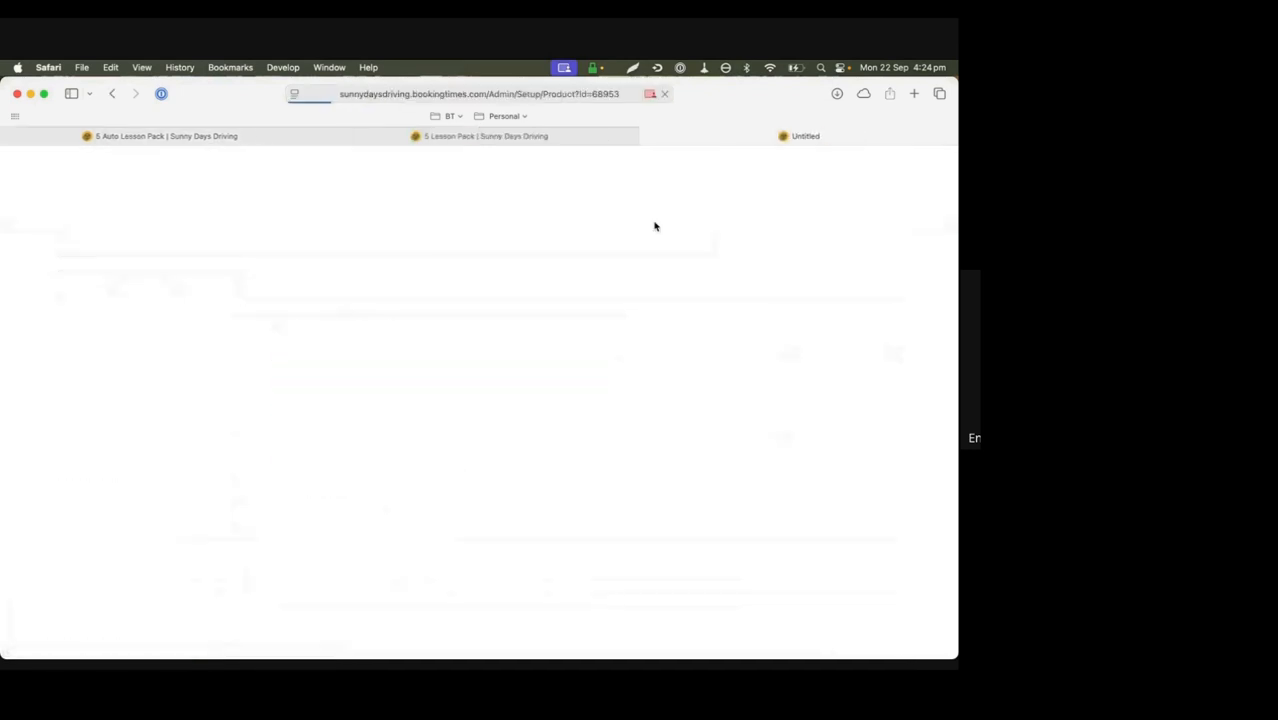